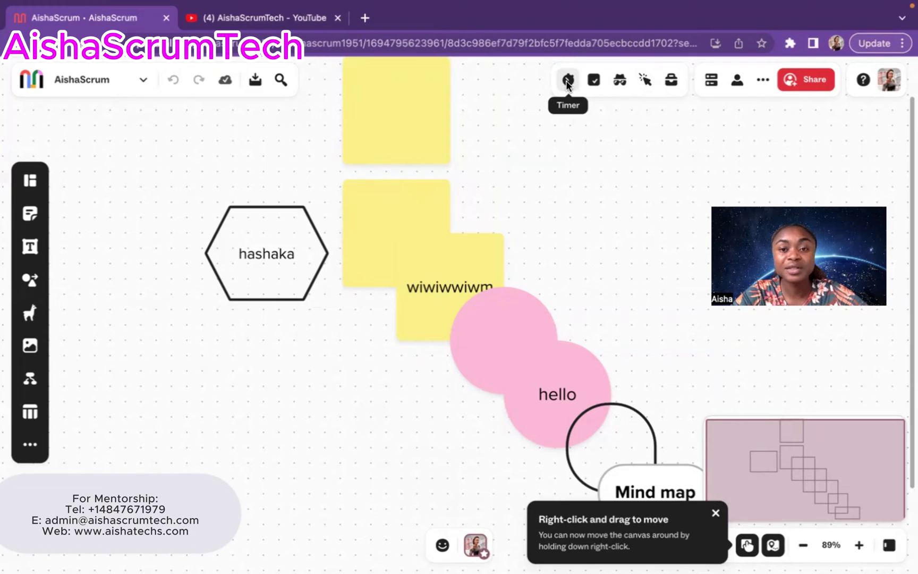
# - Open the timer settings and adjust the countdown, ending at 05:00
pyautogui.click(568, 82)
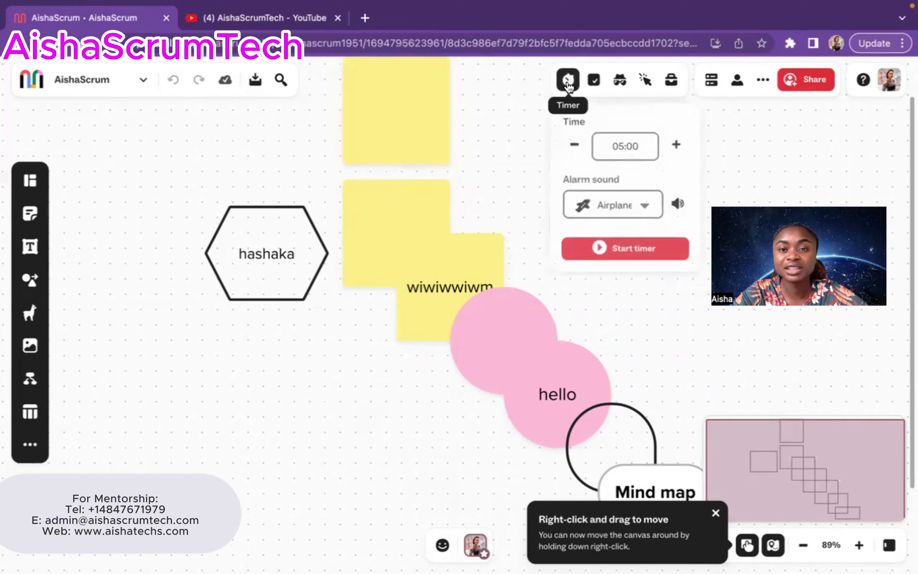
pyautogui.click(574, 146)
pyautogui.click(575, 146)
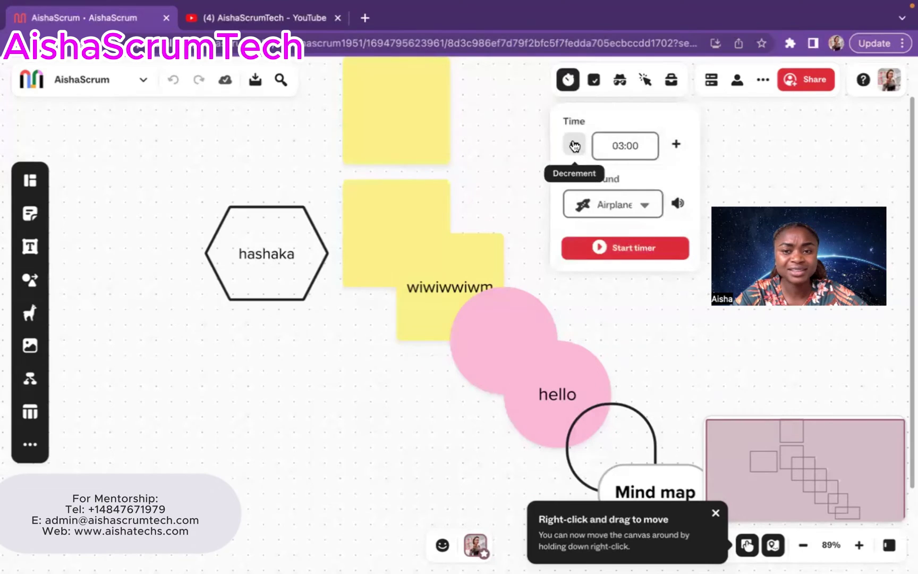
pyautogui.click(676, 145)
pyautogui.click(677, 146)
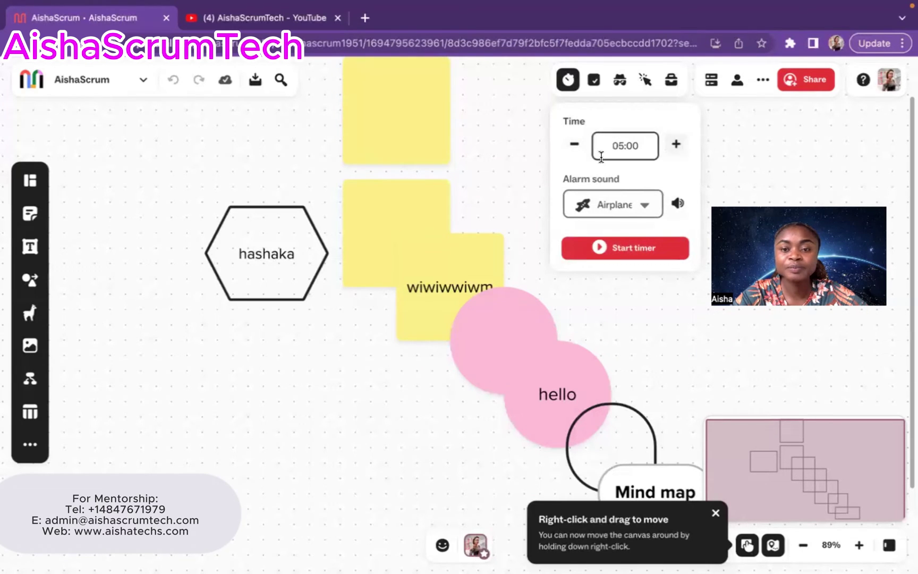
pyautogui.click(574, 146)
pyautogui.click(676, 144)
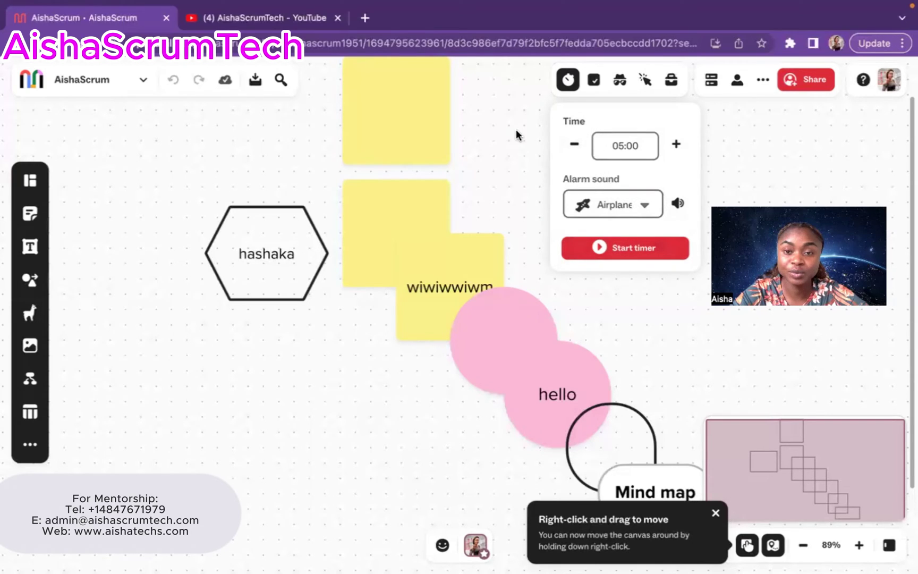
# - Dismiss the timer settings and show the voting options
pyautogui.click(525, 119)
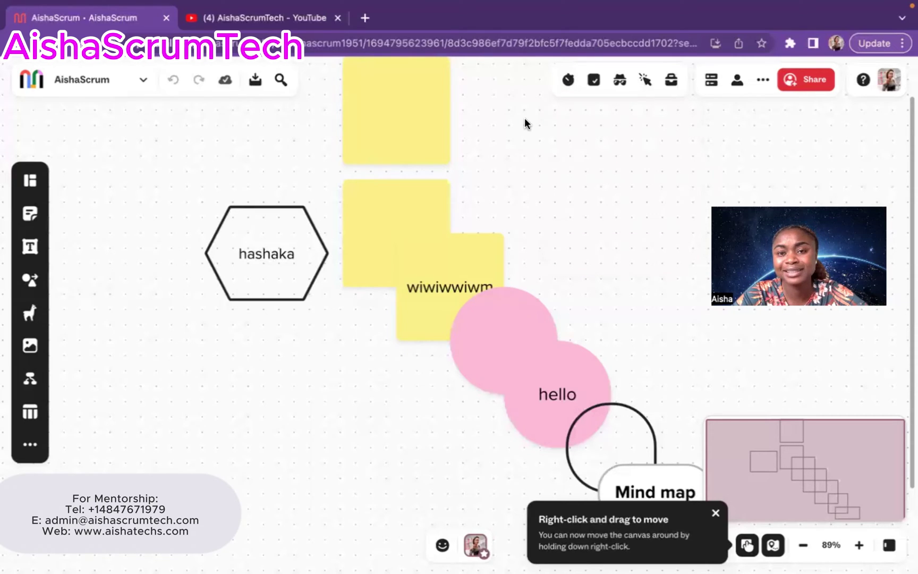
pyautogui.click(594, 83)
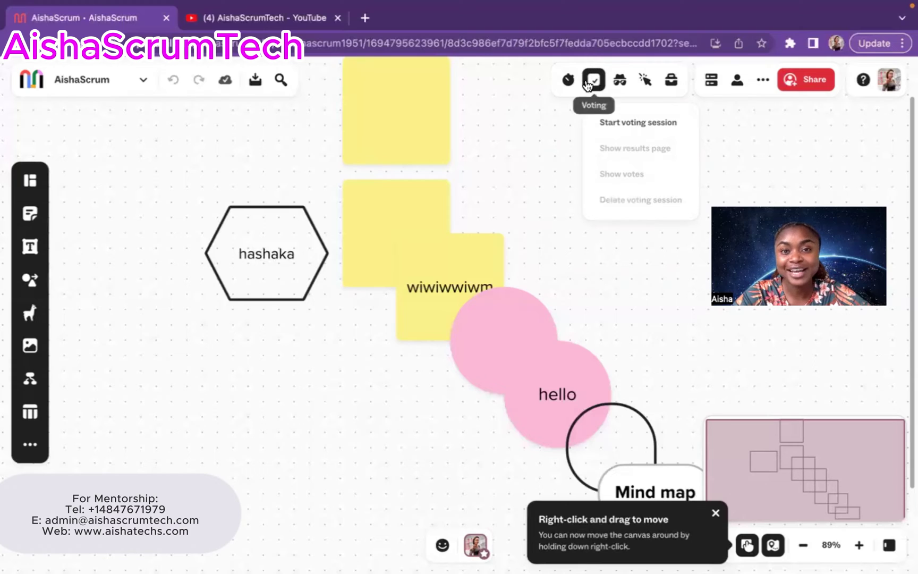
# - Start a new voting session named 'Retro Action Item', fixing the capitalisation of 'Item'
pyautogui.click(624, 126)
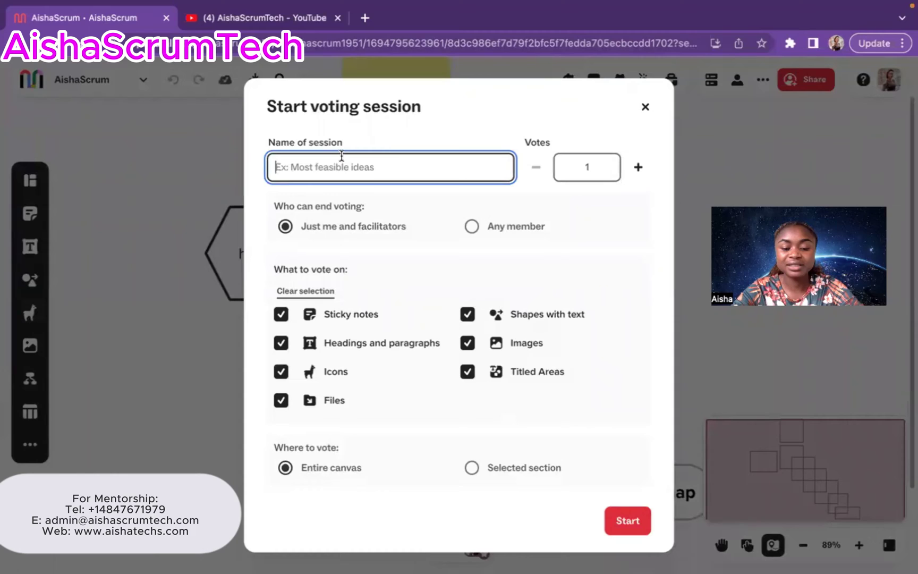
pyautogui.write('Re')
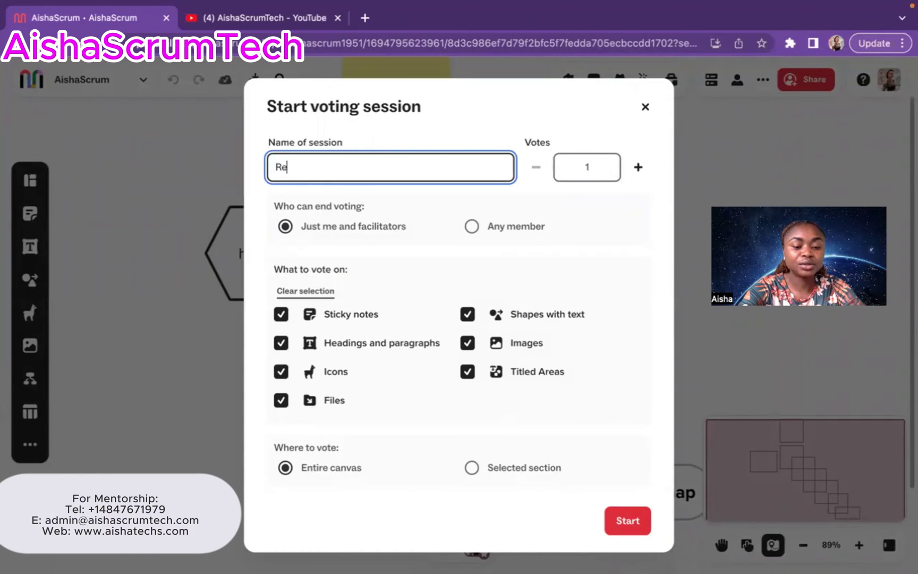
pyautogui.write('tr')
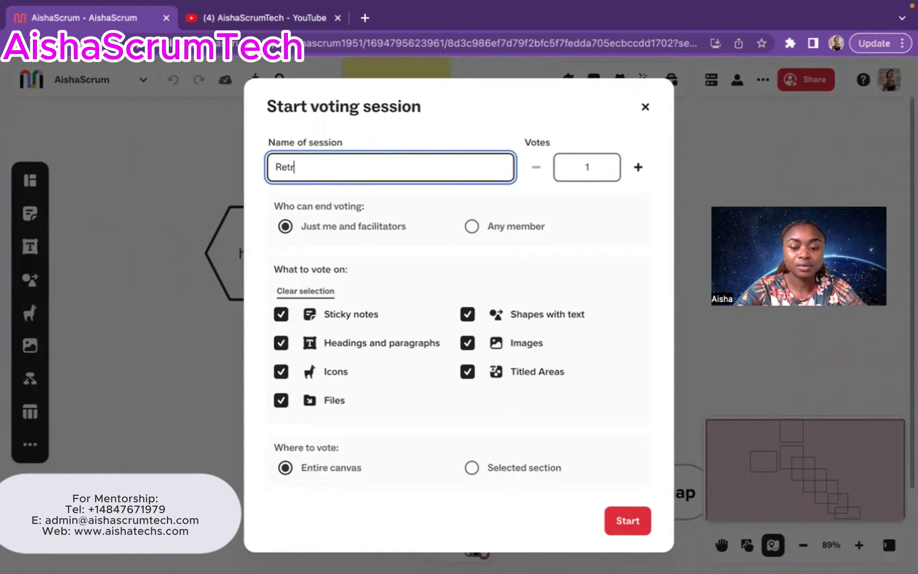
pyautogui.write('o Actio')
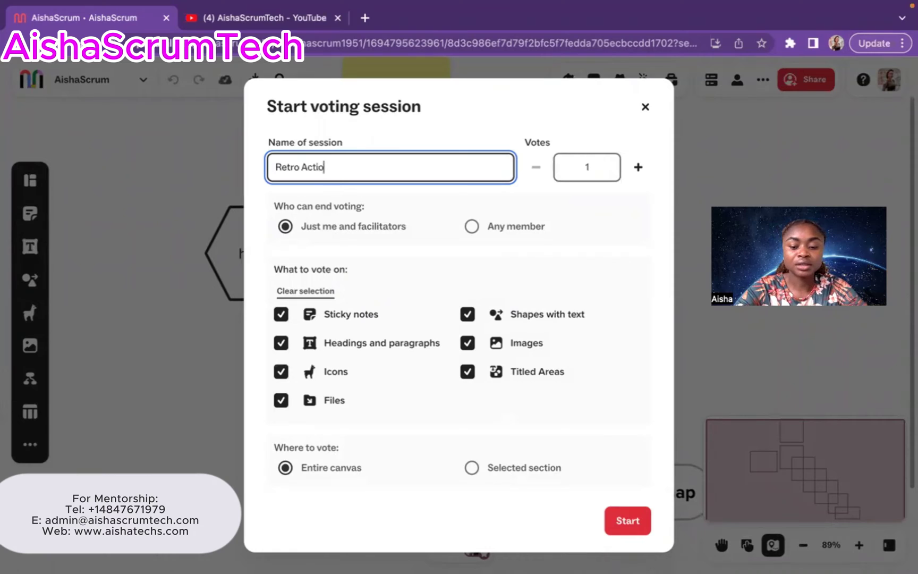
pyautogui.write('n iTEM')
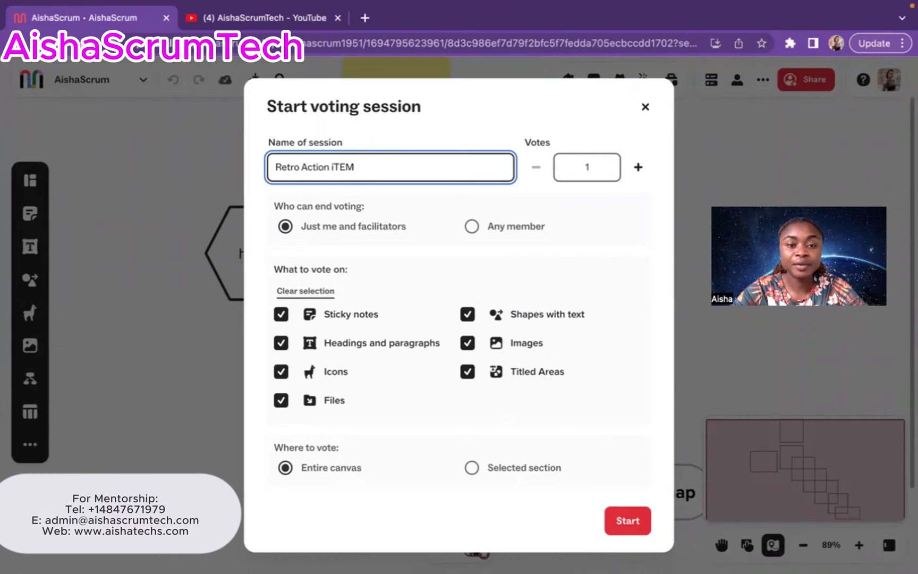
pyautogui.press('BackSpace')
pyautogui.press('BackSpace')
pyautogui.press('BackSpace')
pyautogui.press('BackSpace')
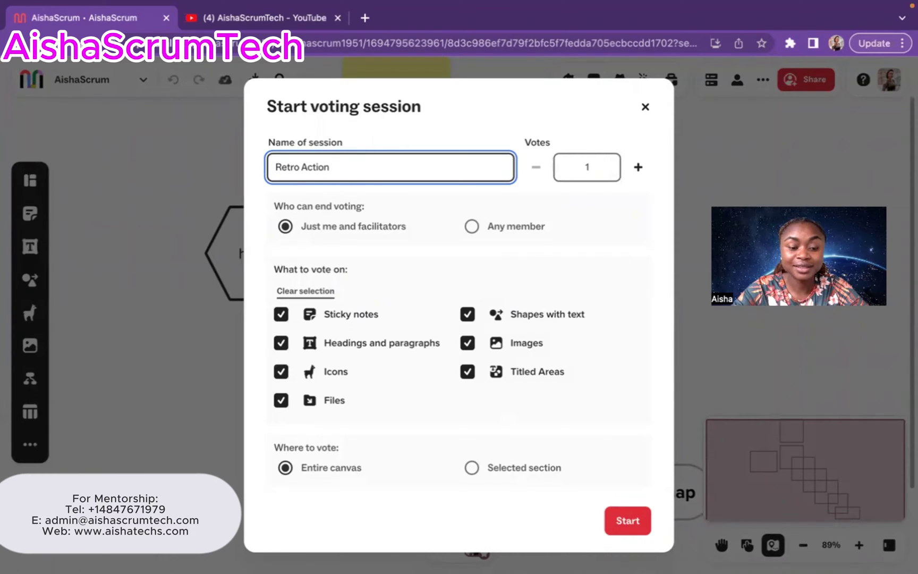
pyautogui.write('Ite')
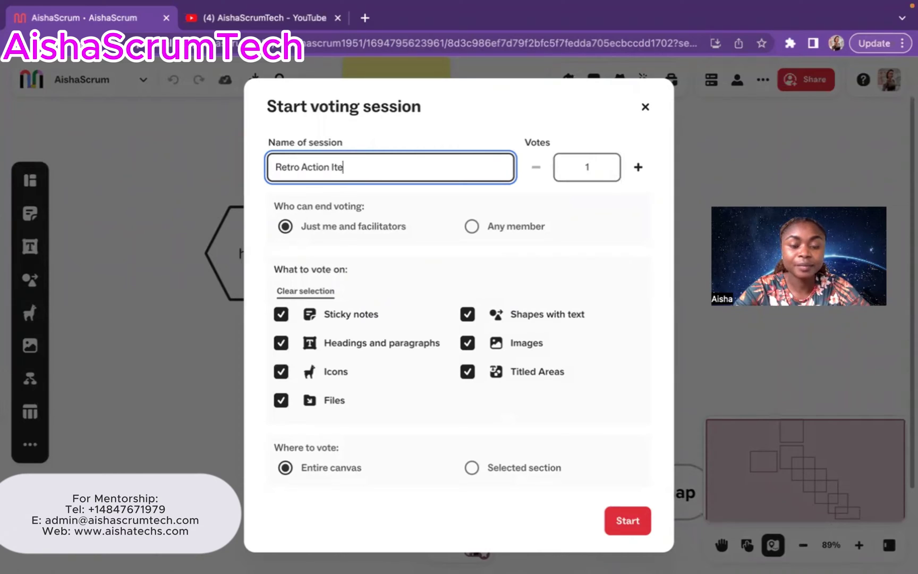
pyautogui.write('m')
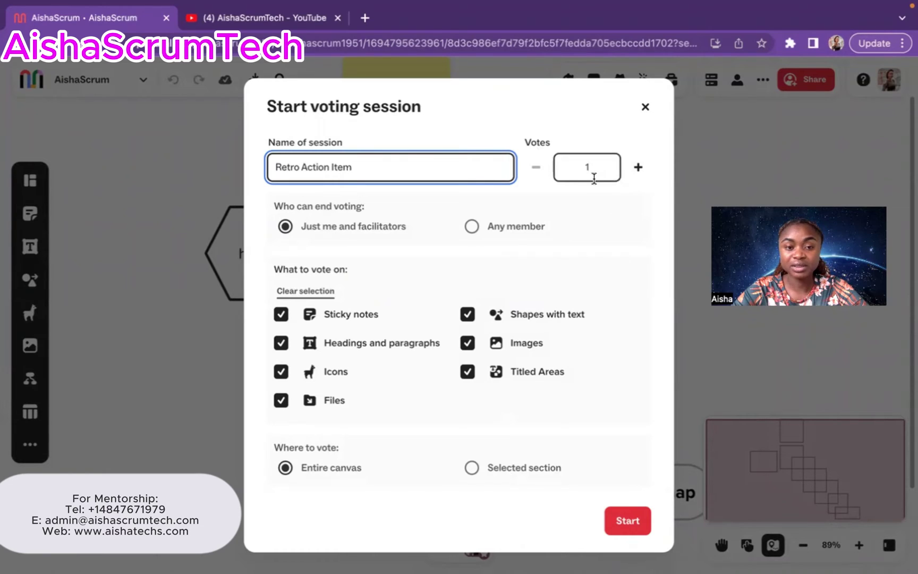
pyautogui.click(640, 173)
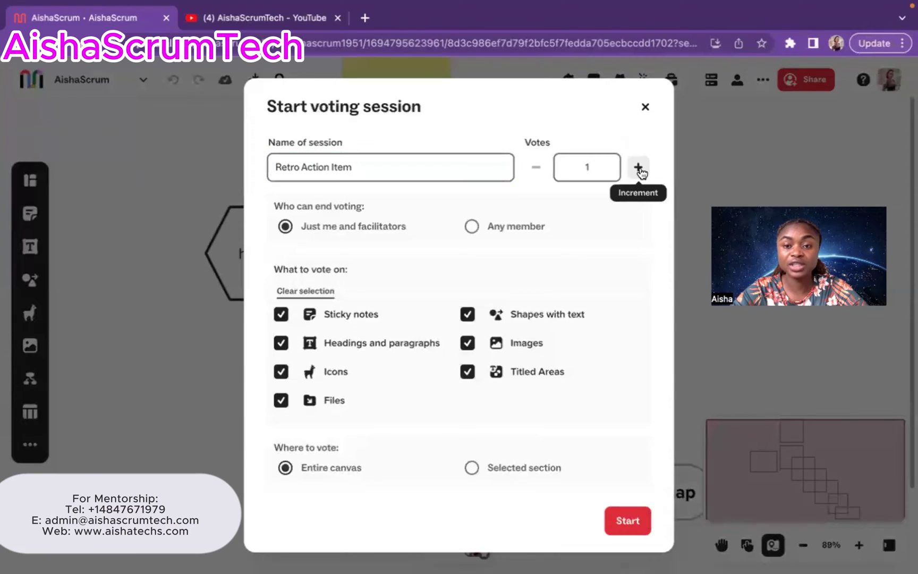
pyautogui.click(638, 168)
pyautogui.click(638, 168)
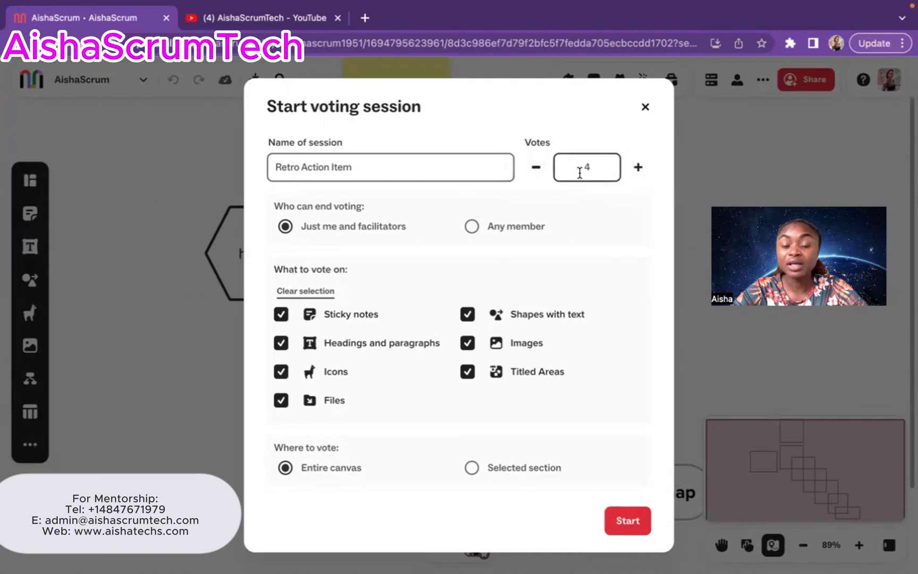
pyautogui.click(536, 171)
pyautogui.click(536, 169)
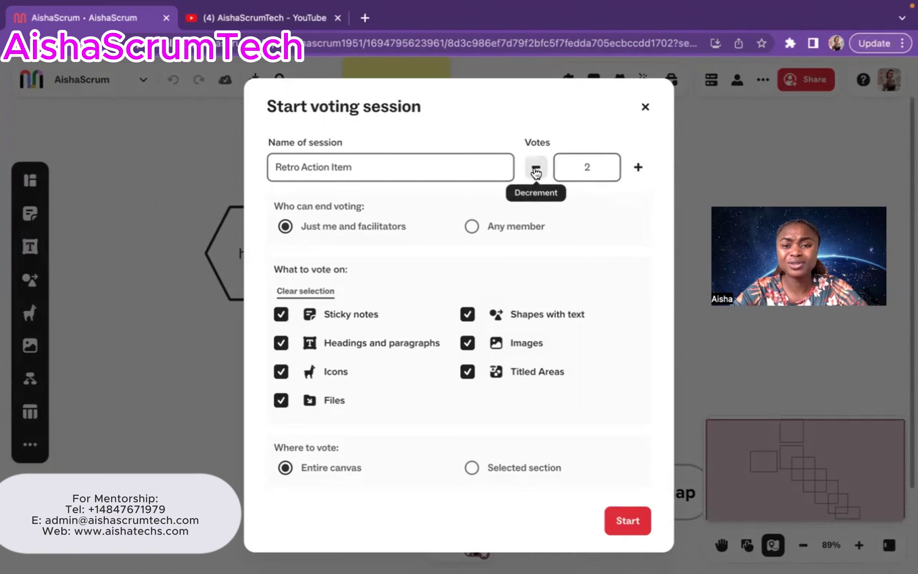
pyautogui.click(536, 169)
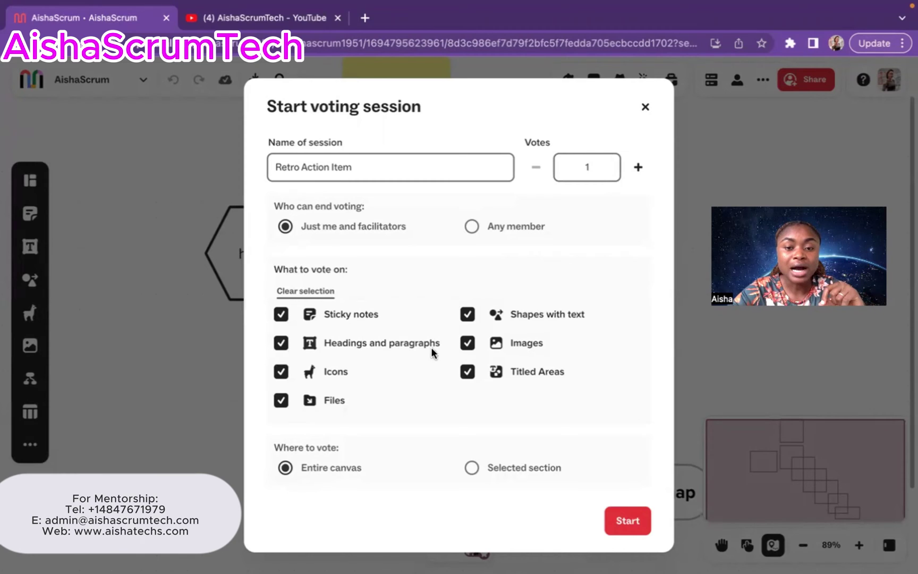
# - Uncheck shapes with text, images, titled areas, headings and paragraphs, icons and files
pyautogui.click(467, 317)
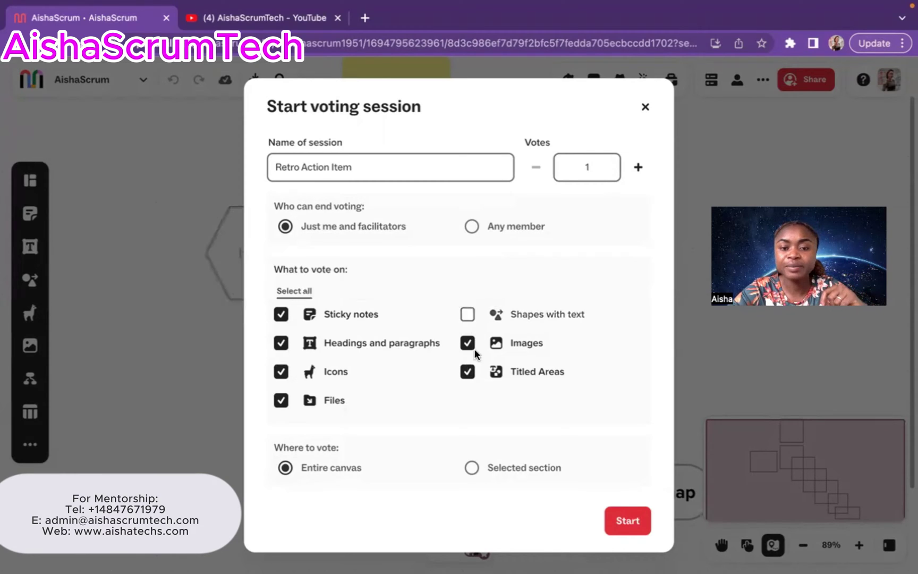
pyautogui.click(468, 346)
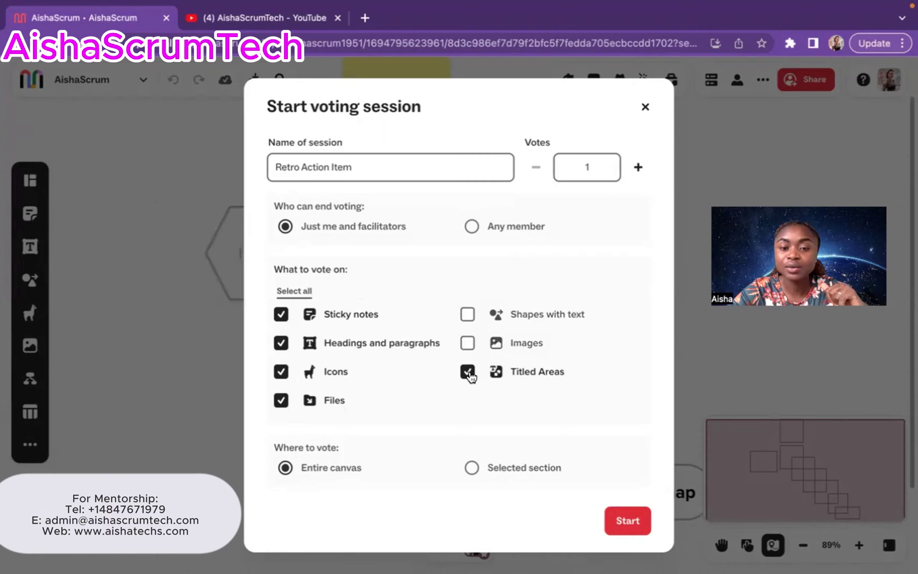
pyautogui.click(468, 372)
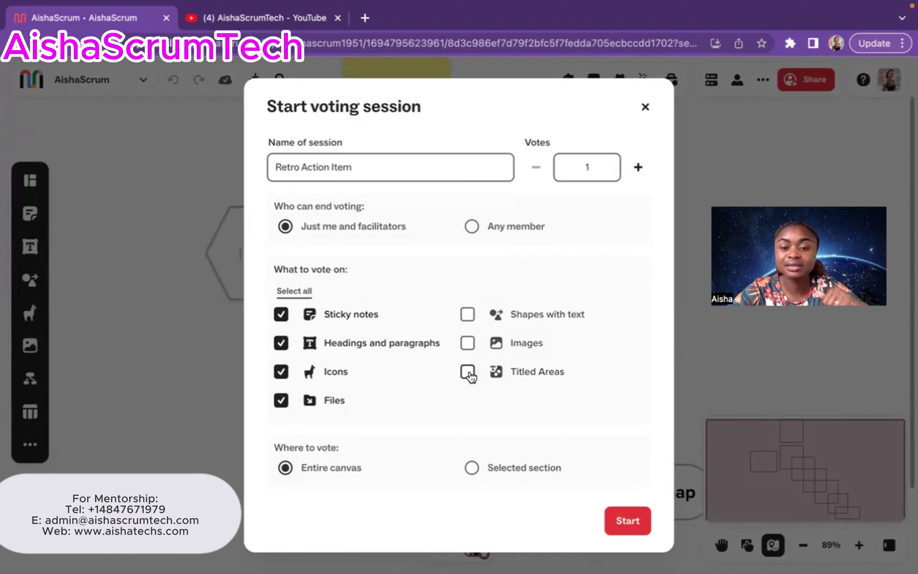
pyautogui.click(281, 344)
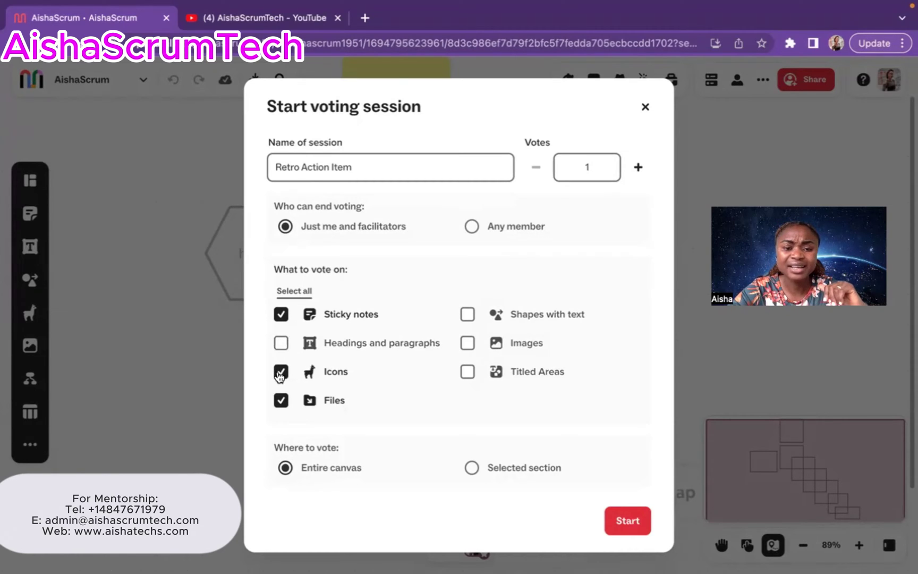
pyautogui.click(281, 372)
pyautogui.click(281, 401)
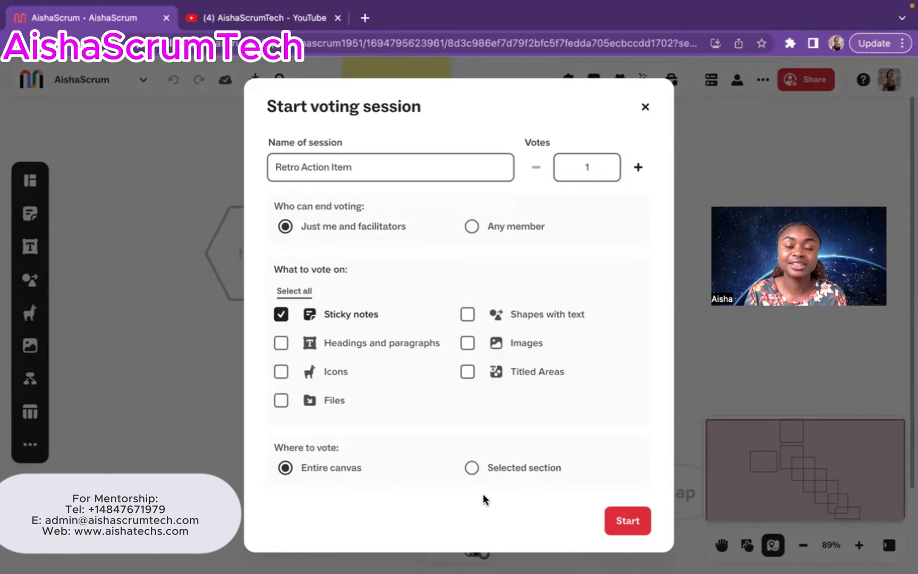
# - Set Where to vote to Selected section and proceed to marking the area
pyautogui.click(472, 468)
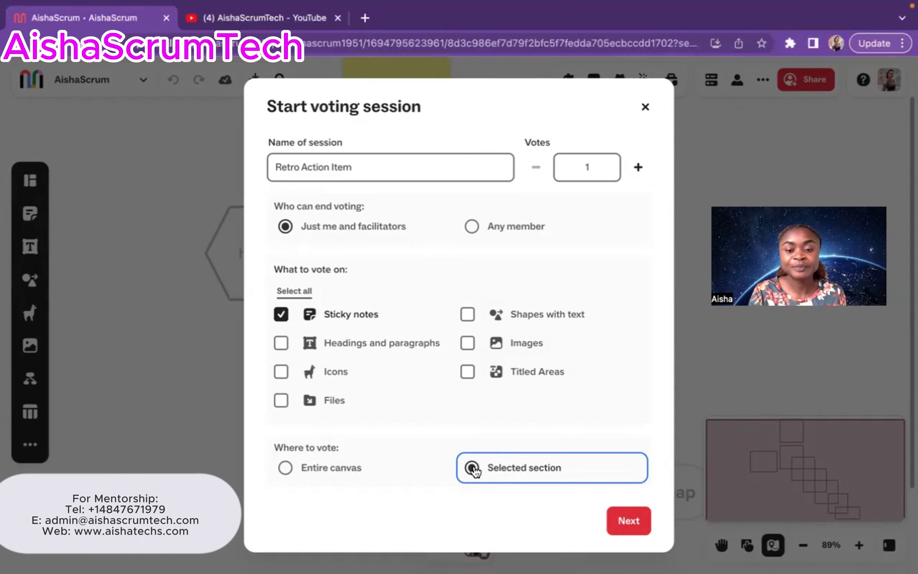
pyautogui.click(627, 520)
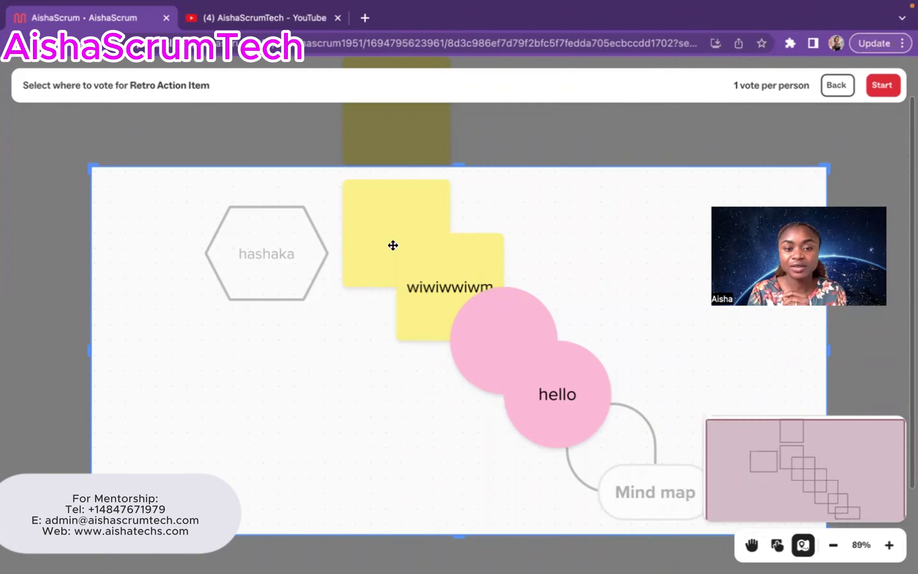
# - Reposition the voting area to frame the sticky notes and the 'hello' circles
pyautogui.moveTo(559, 242); pyautogui.dragTo(504, 232)
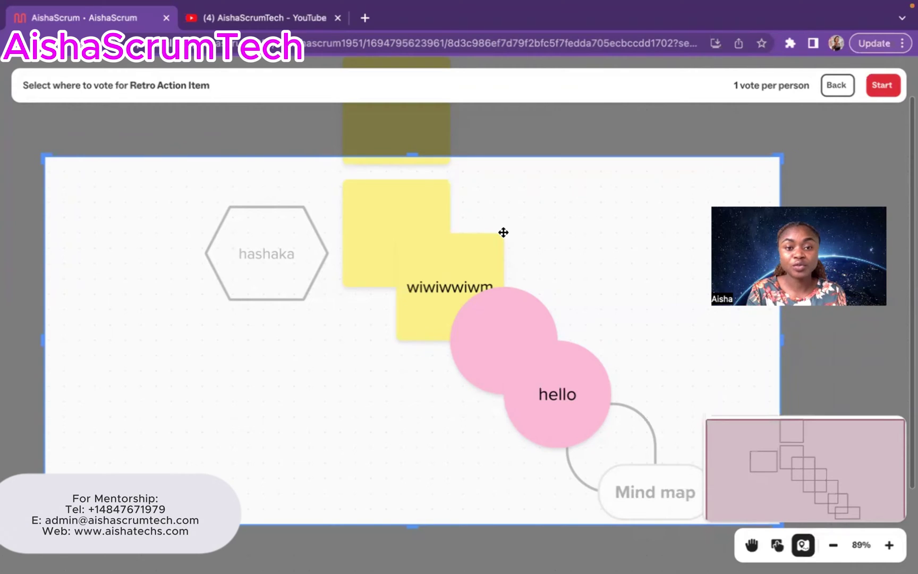
pyautogui.moveTo(558, 233); pyautogui.dragTo(735, 211)
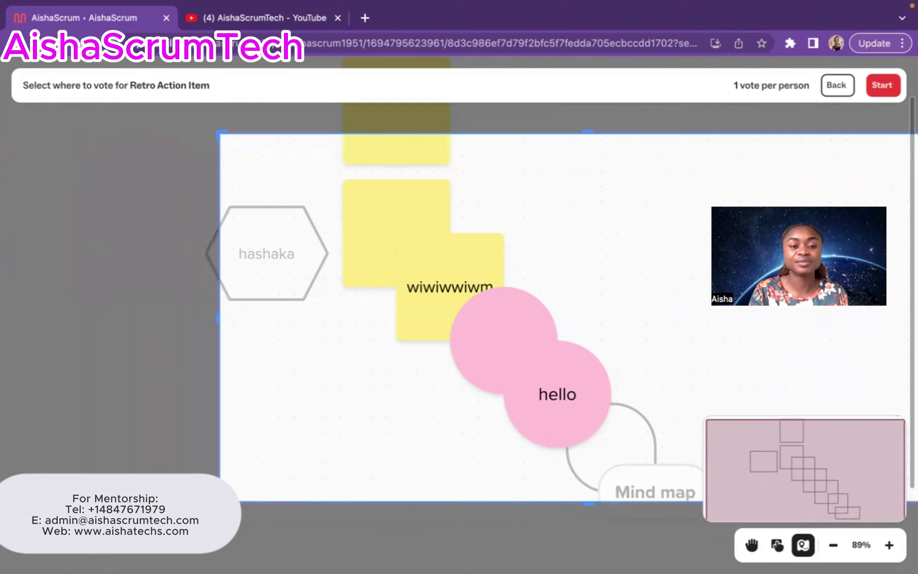
pyautogui.hscroll(4, 188, 318)
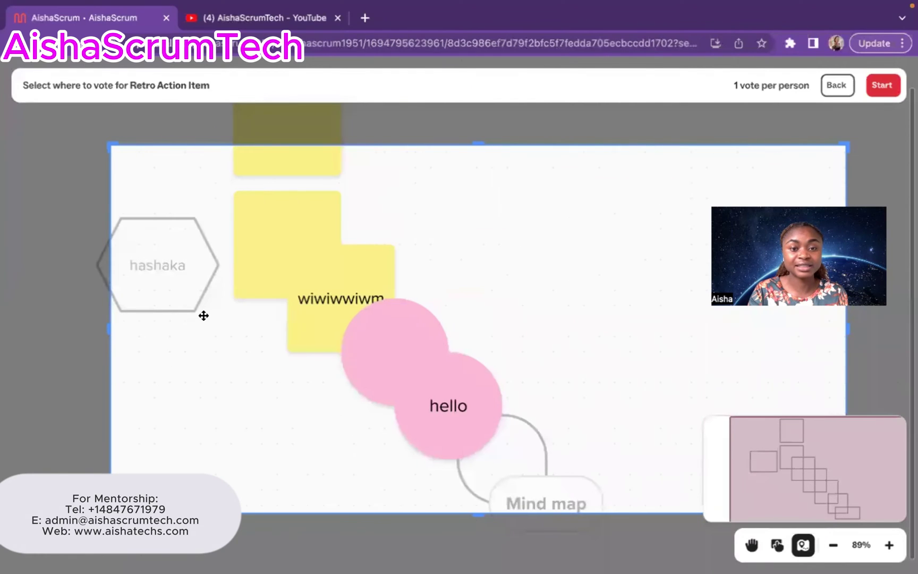
pyautogui.hscroll(4, 239, 308)
pyautogui.hscroll(4, 240, 309)
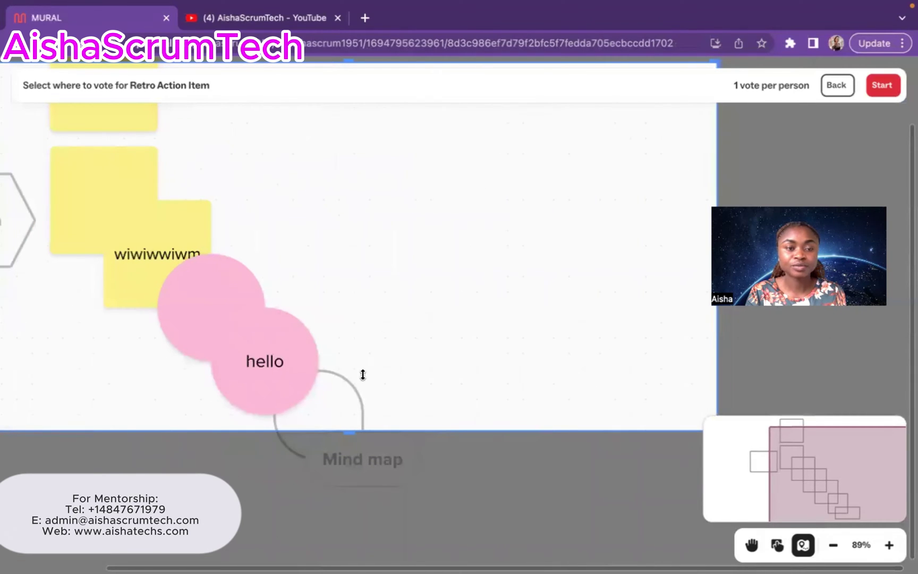
pyautogui.scroll(5, 327, 265)
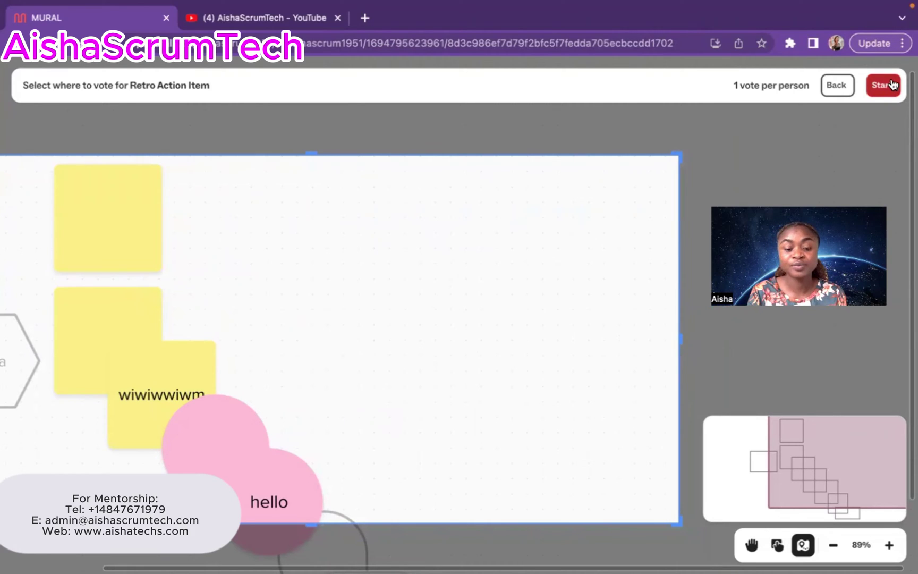
# - Launch the Retro Action Item voting session
pyautogui.click(892, 85)
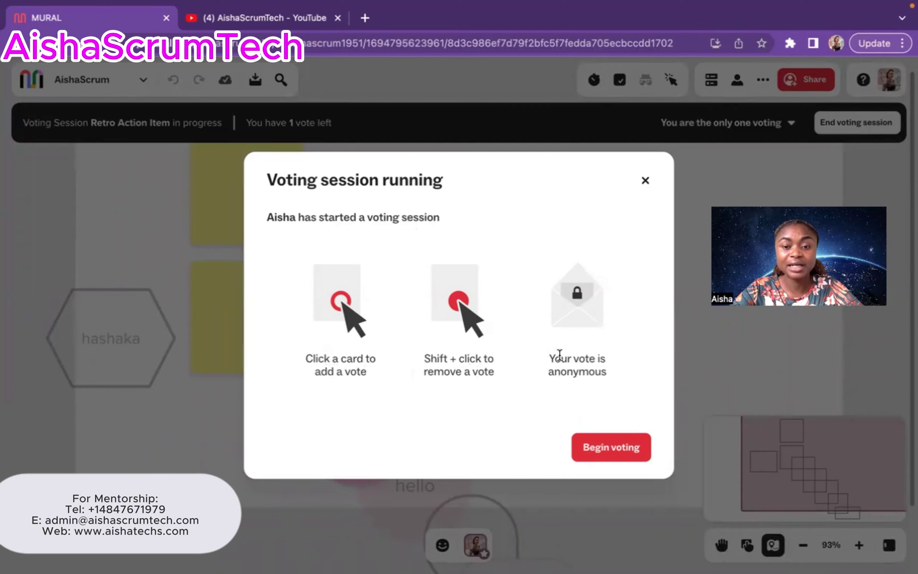
# - Begin voting and cast the single vote on the 'wiwiwwiwm' sticky note
pyautogui.click(612, 452)
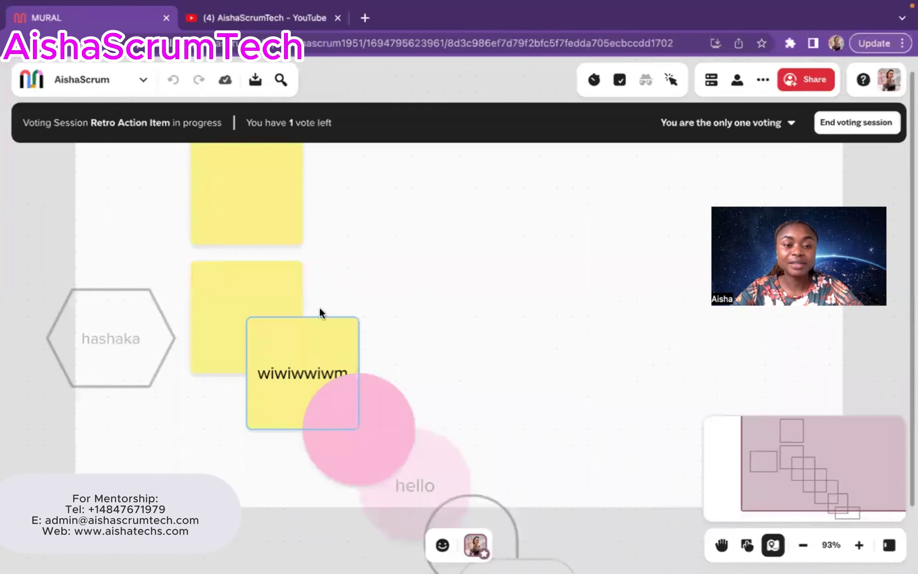
pyautogui.click(322, 335)
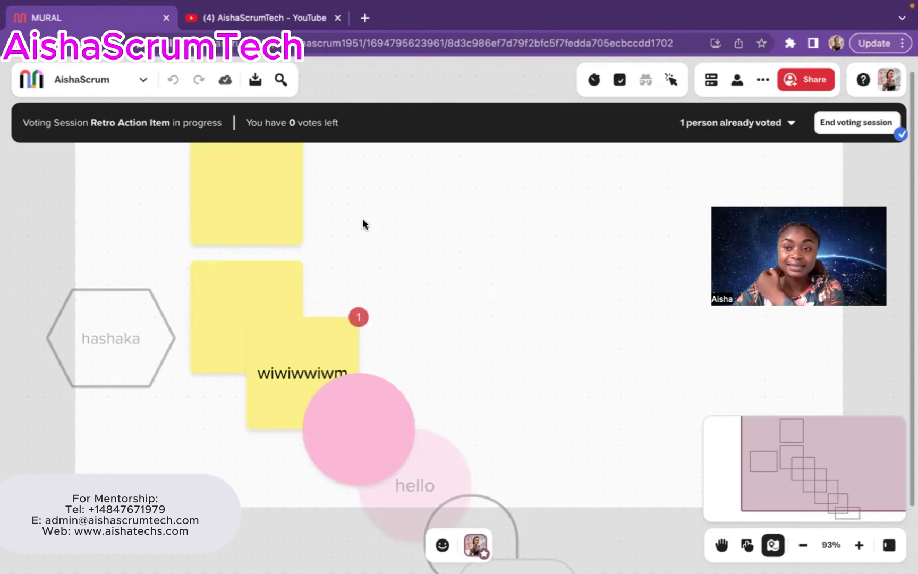
# - End the session, review the 1-vote result, then close the results and vote highlights
pyautogui.click(847, 128)
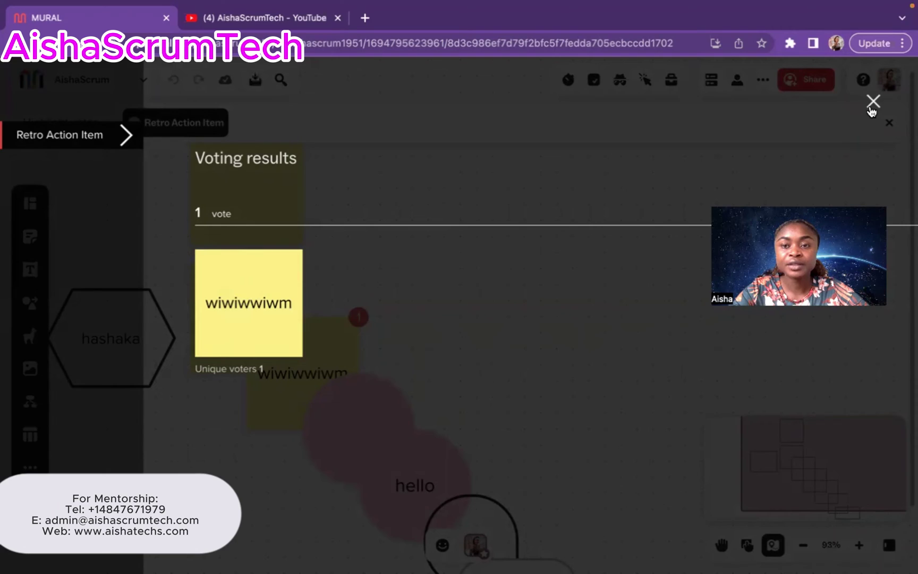
pyautogui.click(873, 102)
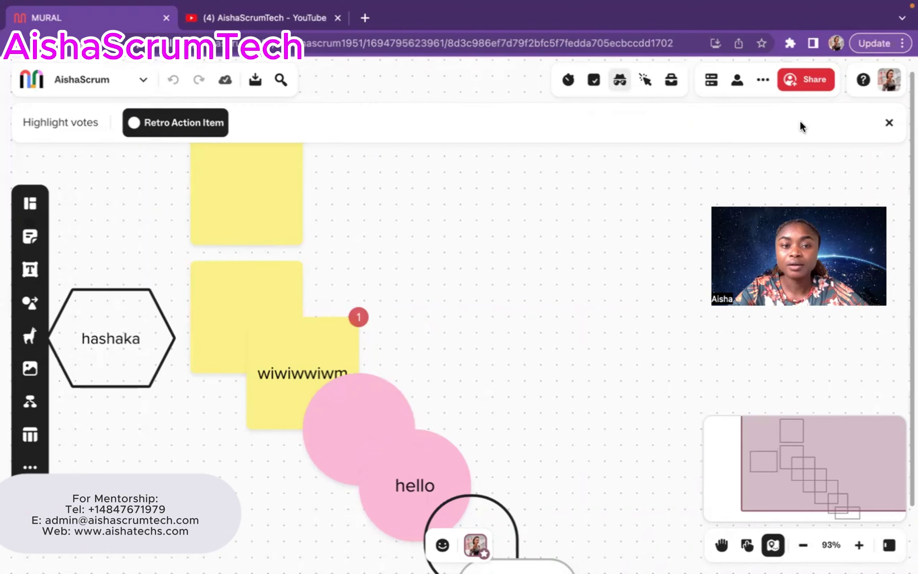
pyautogui.click(888, 125)
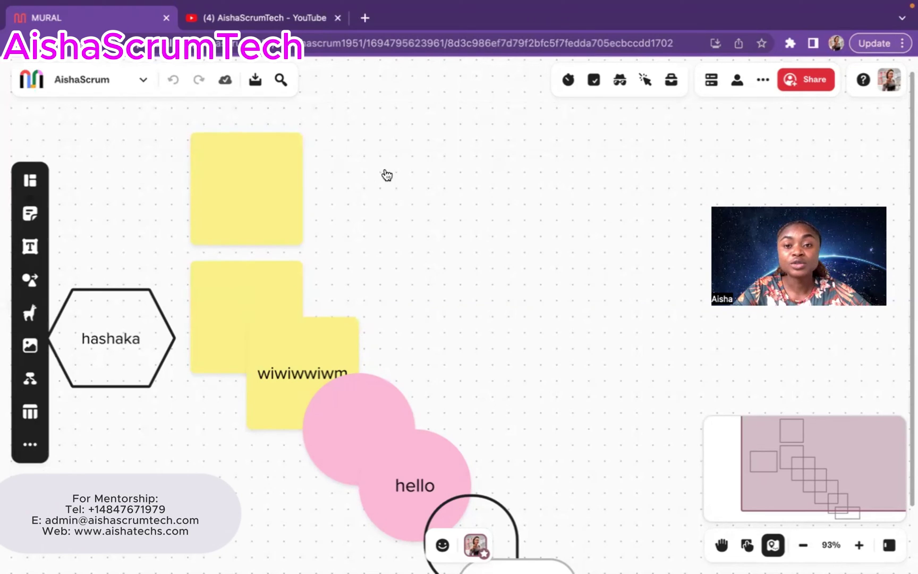
# - Start private mode with content authors kept anonymous
pyautogui.click(620, 80)
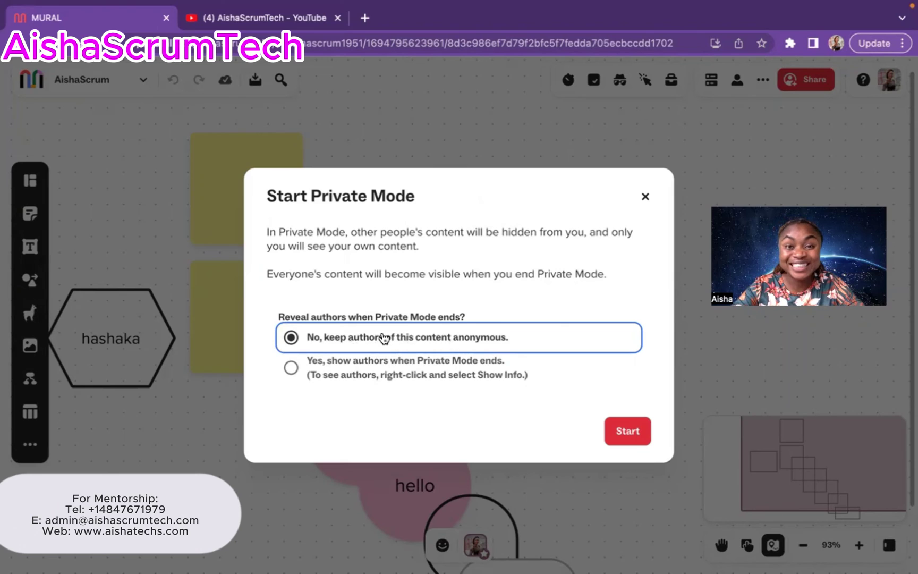
pyautogui.click(627, 433)
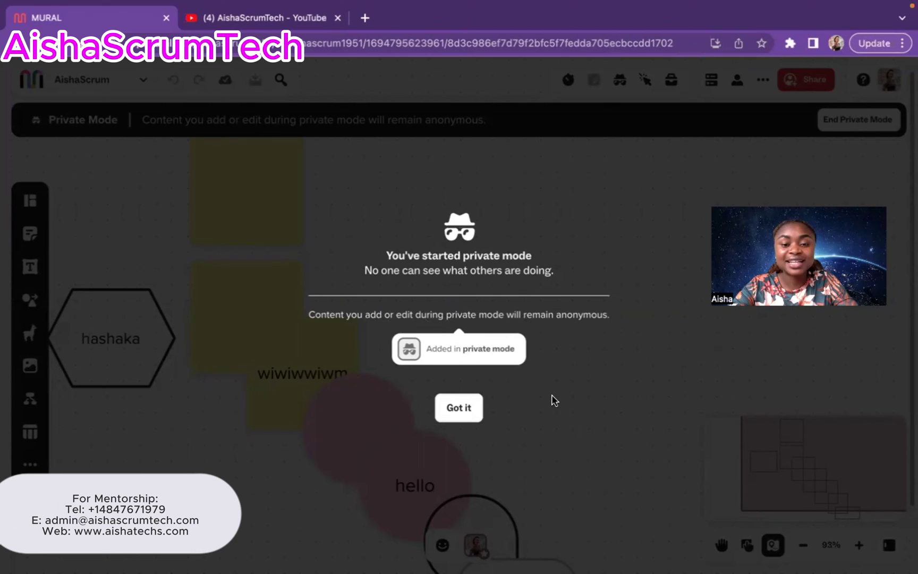
# - Dismiss the Private Mode intro, then end Private Mode and reveal all participants' content
pyautogui.click(467, 409)
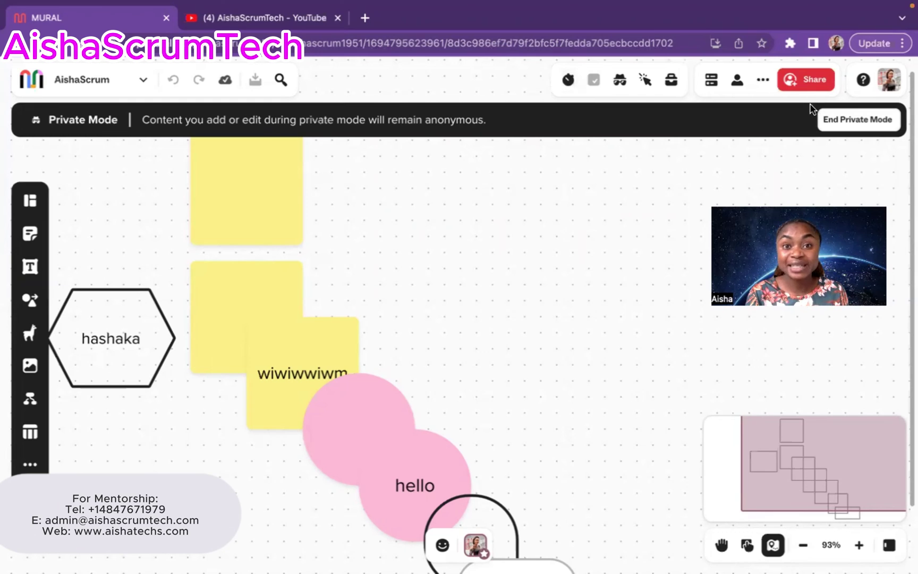
pyautogui.click(858, 120)
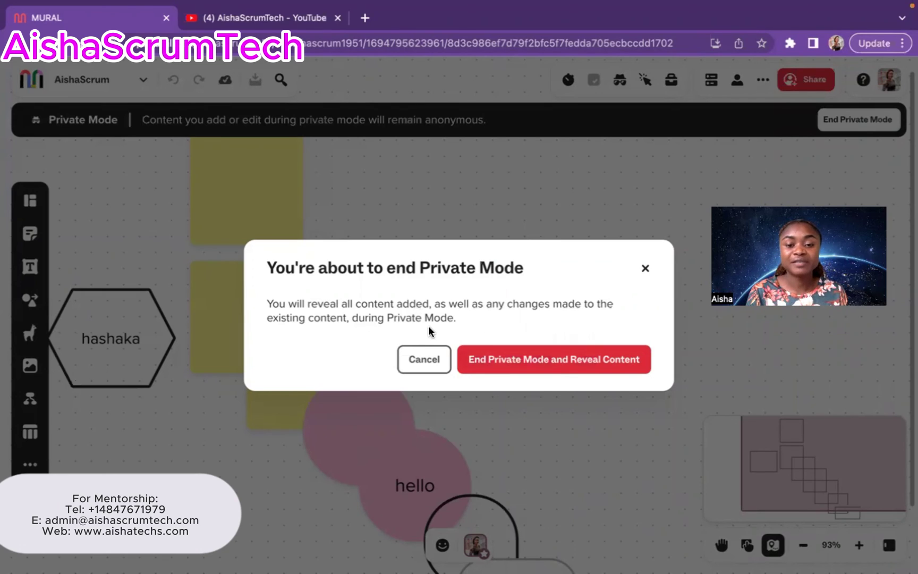
pyautogui.click(525, 366)
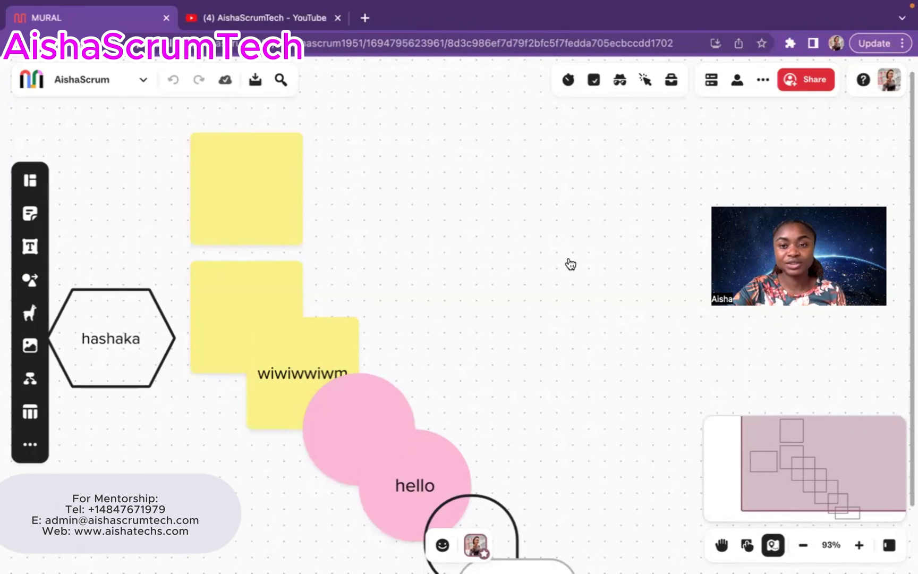
# - Browse the avatar's facilitation menu and the available reactions bar
pyautogui.click(477, 546)
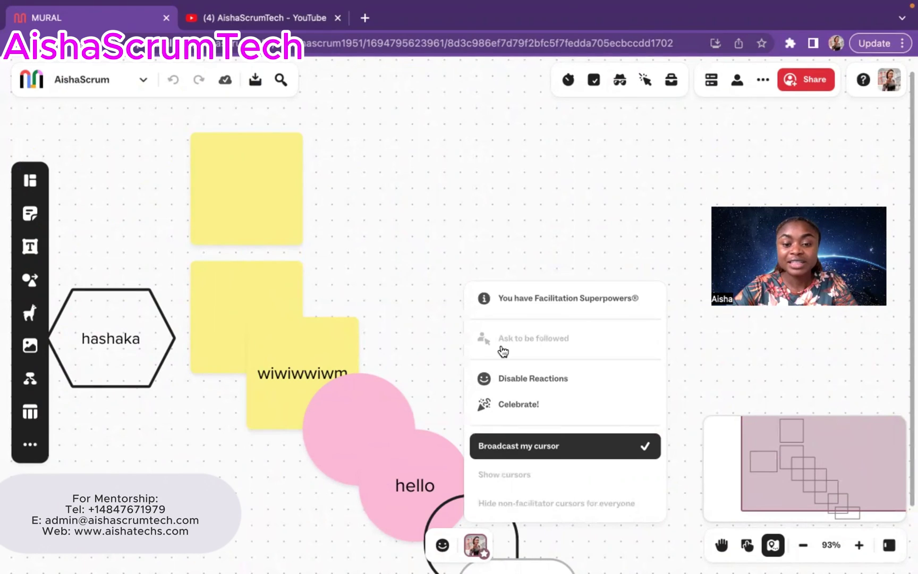
pyautogui.click(488, 561)
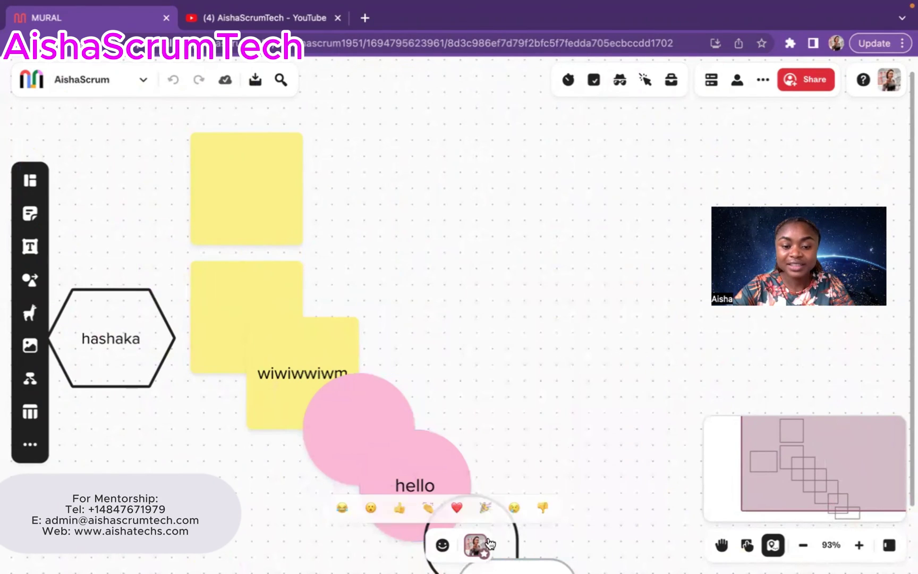
pyautogui.click(481, 544)
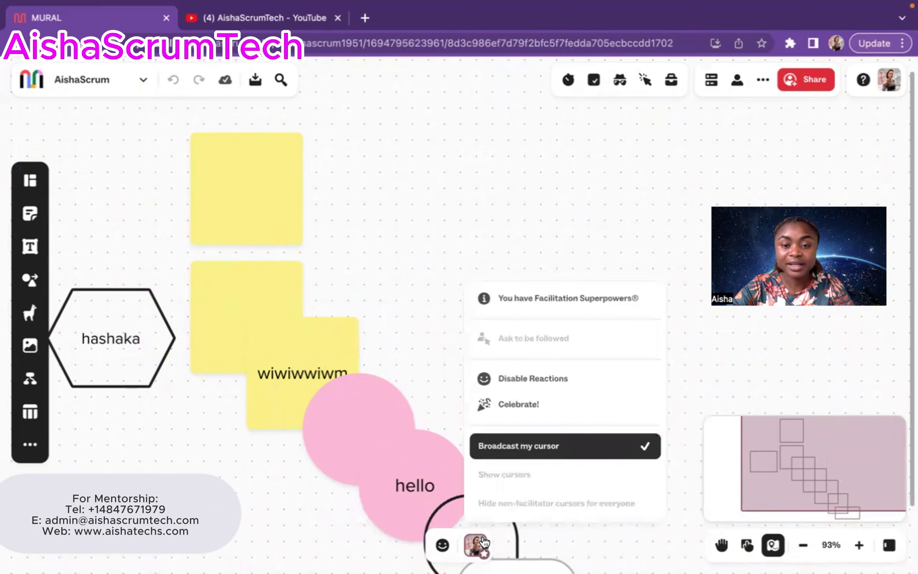
pyautogui.click(442, 546)
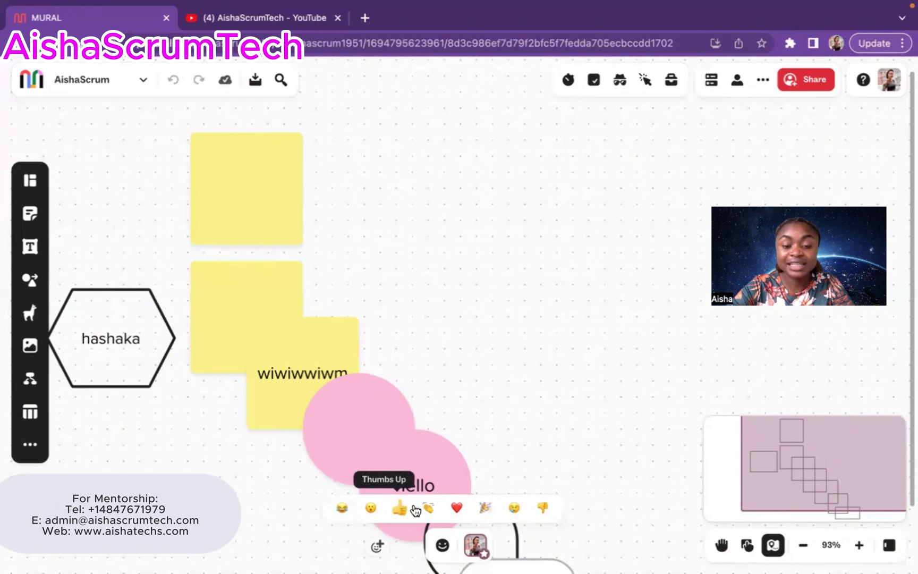
# - Launch the Celebrate! confetti across the board from the facilitation menu
pyautogui.click(476, 545)
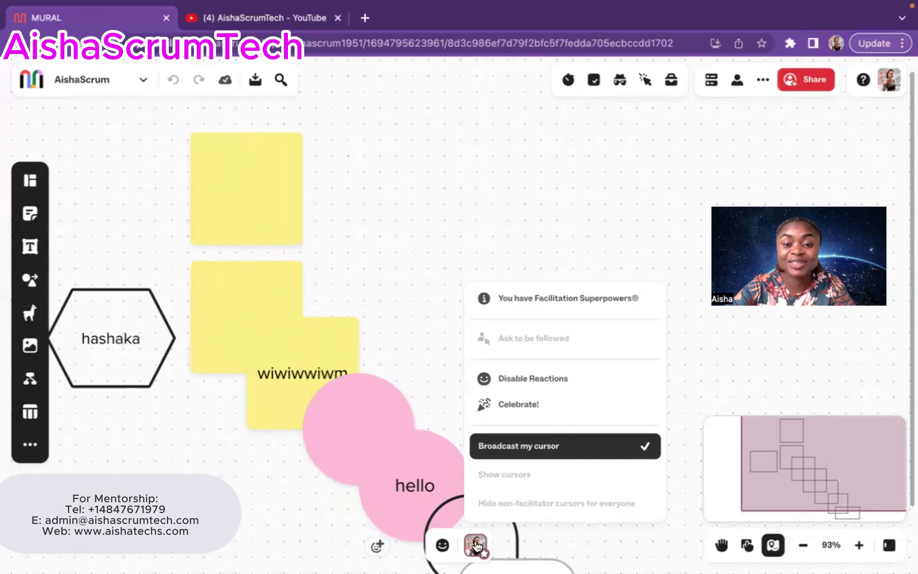
pyautogui.click(511, 407)
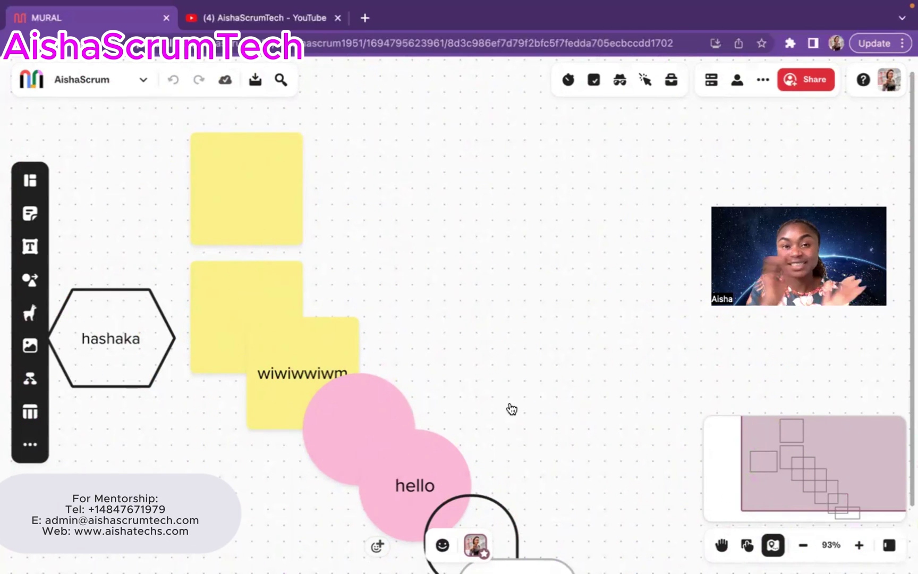
pyautogui.click(483, 545)
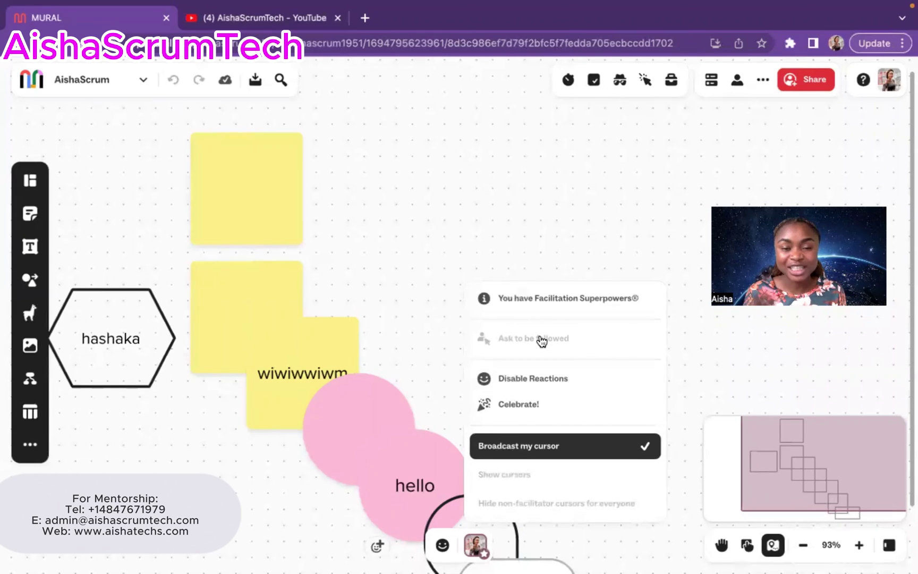
pyautogui.click(534, 280)
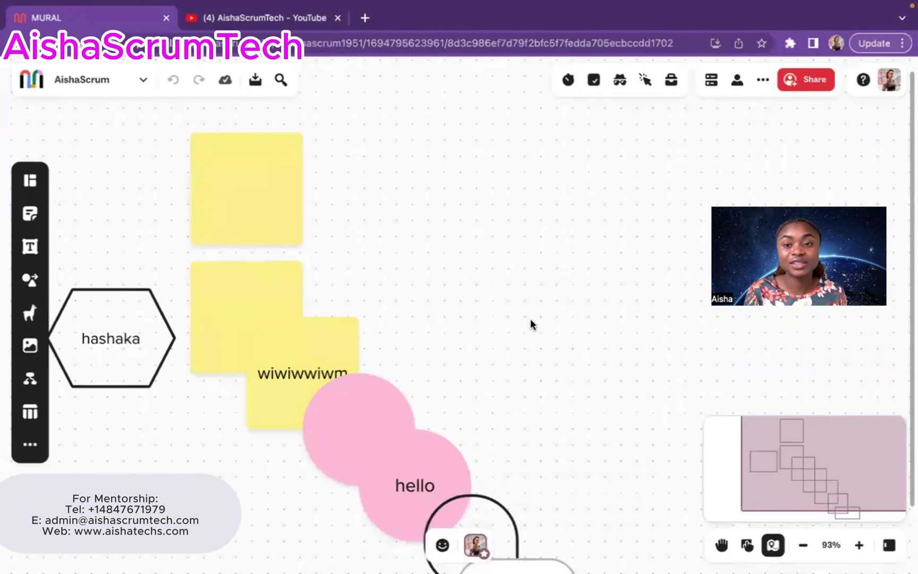
# - Share the board: invited people Can edit, AishaScrum workspace members Can view, and copy the link
pyautogui.click(804, 80)
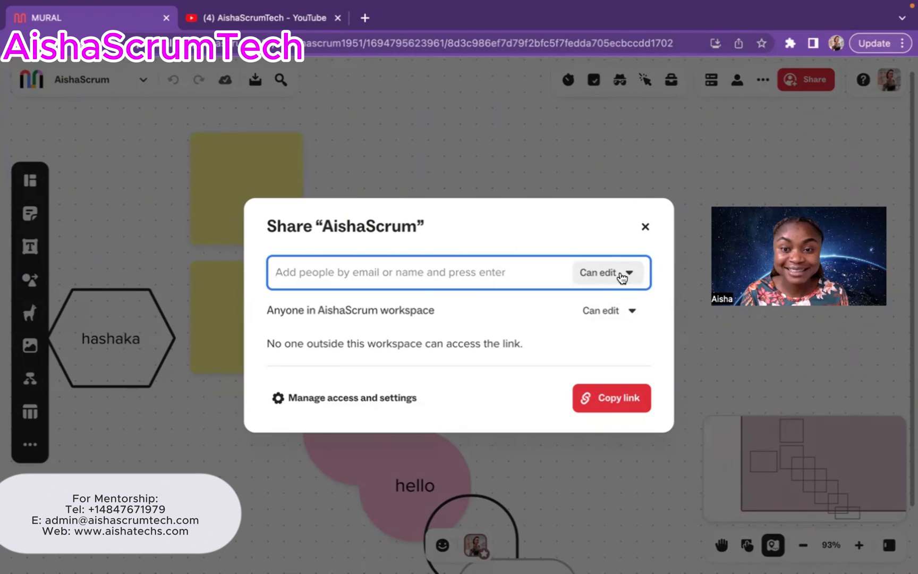
pyautogui.click(621, 278)
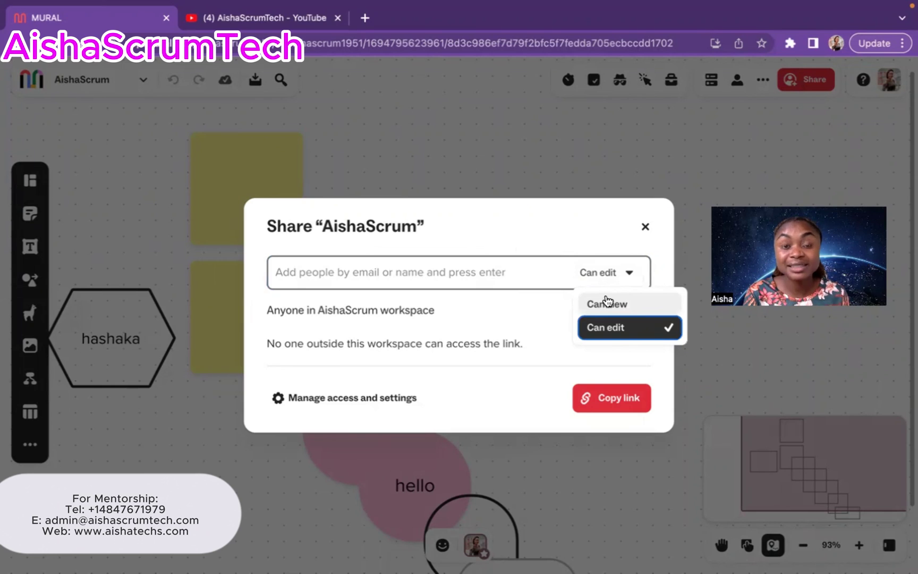
pyautogui.click(607, 327)
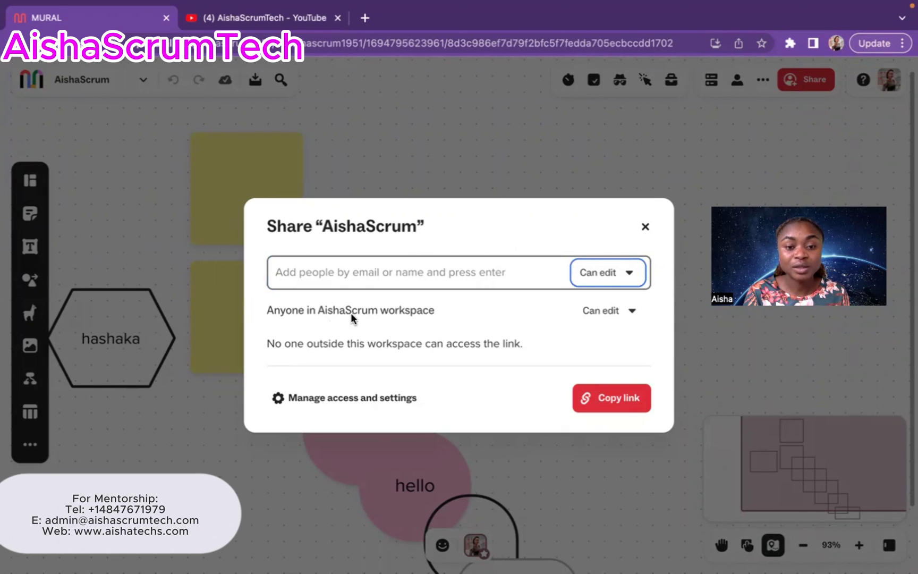
pyautogui.click(630, 312)
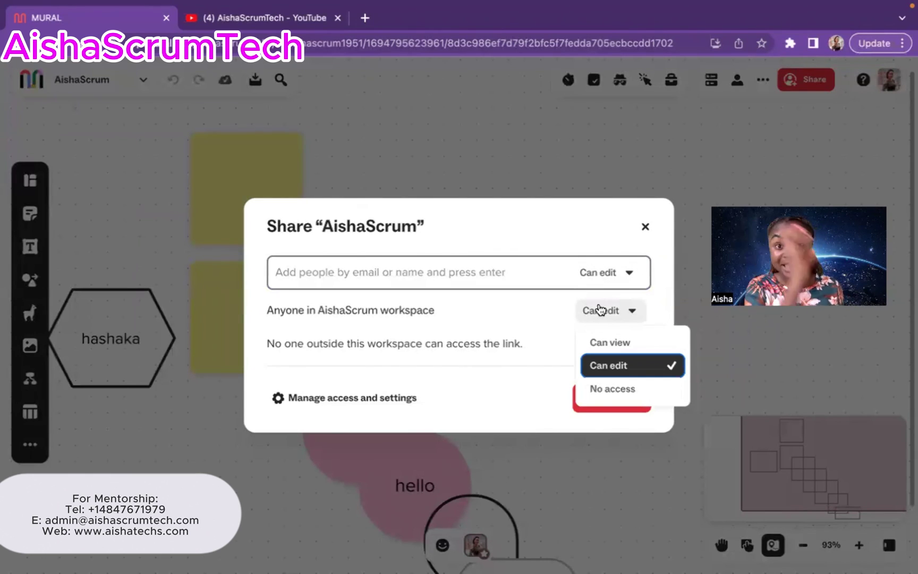
pyautogui.click(606, 341)
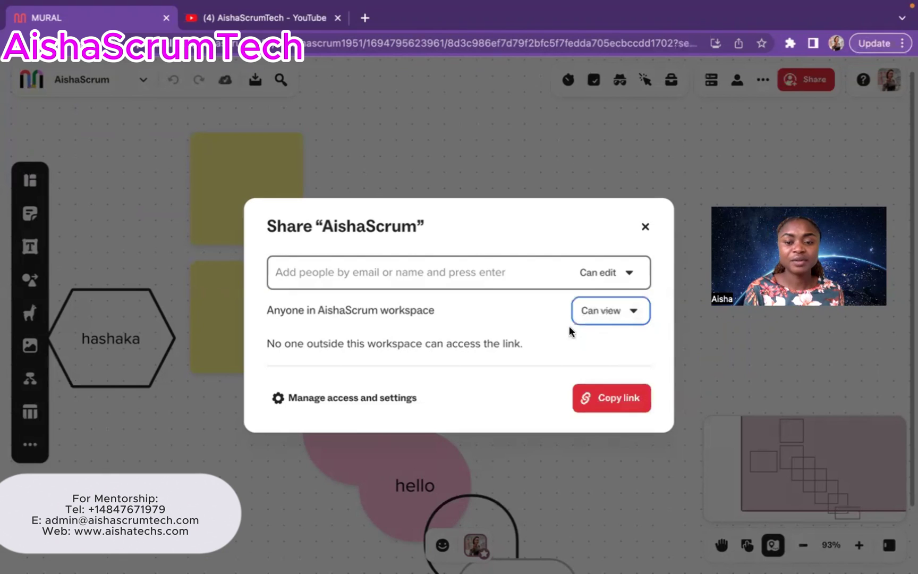
pyautogui.click(617, 397)
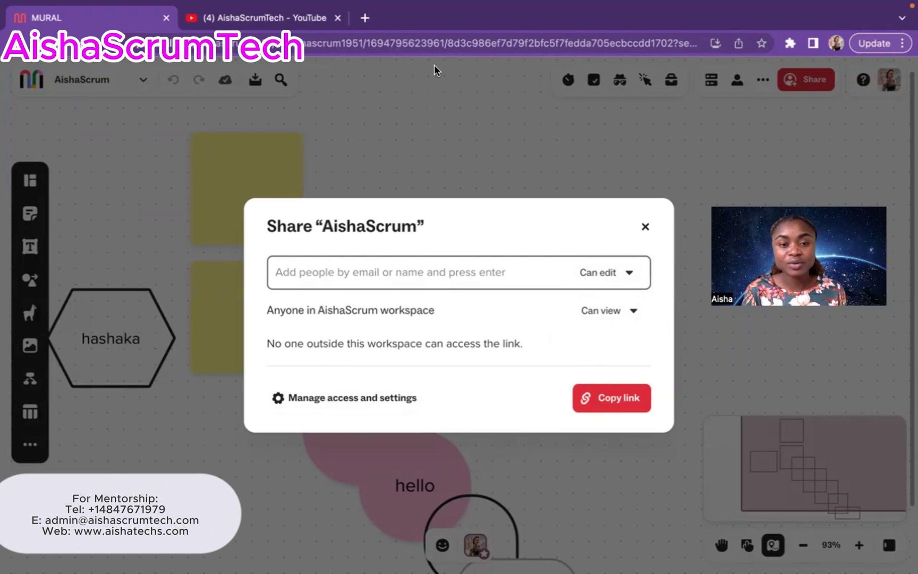
# - Close the Share dialog to return to the AishaScrum board
pyautogui.click(646, 229)
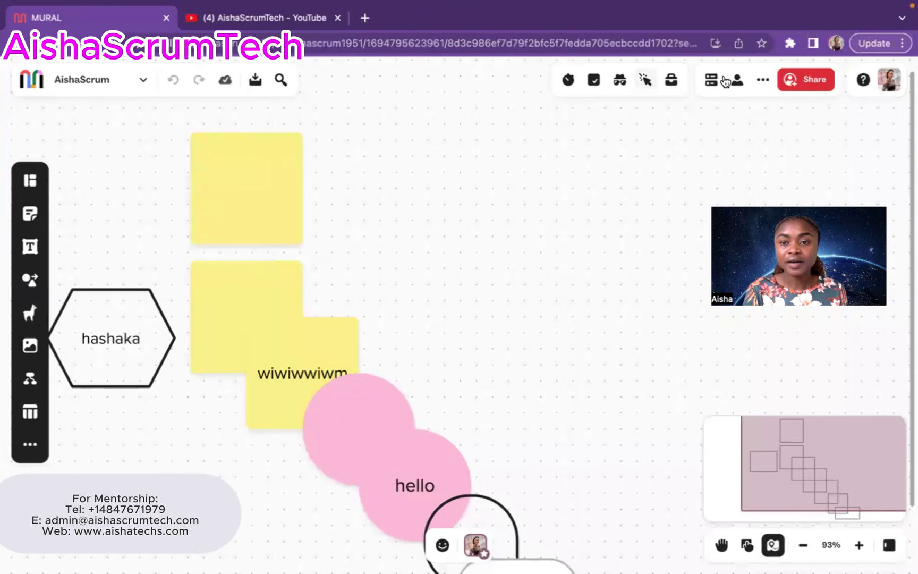